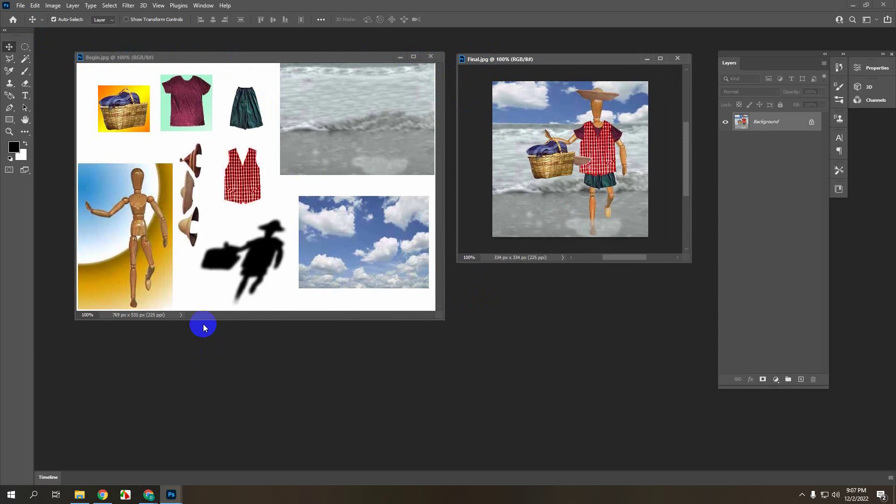
Check the width, height and resolution of Final.jpg in Image Size without changing them.
left_click_drag(540, 59, 541, 59)
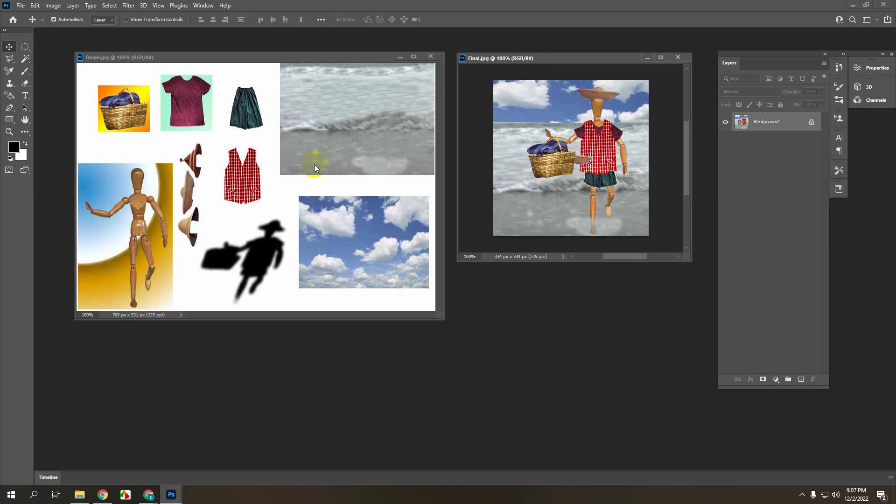
left_click_drag(546, 60, 546, 63)
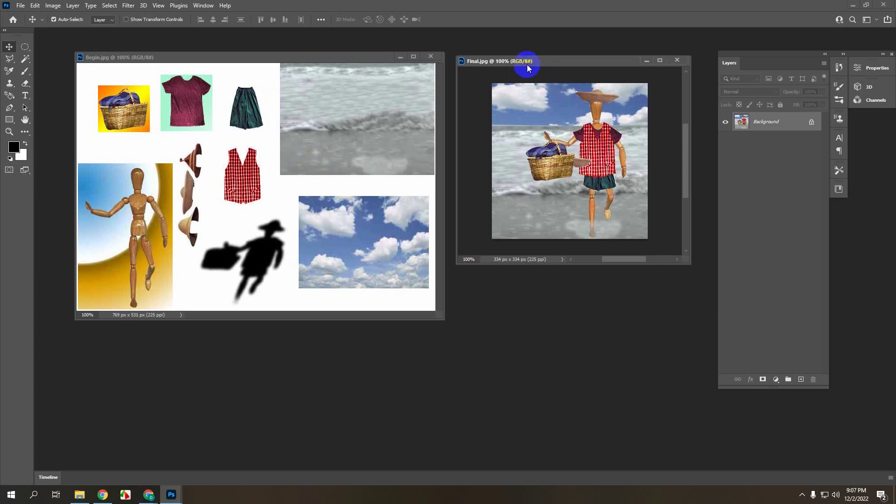
left_click(21, 5)
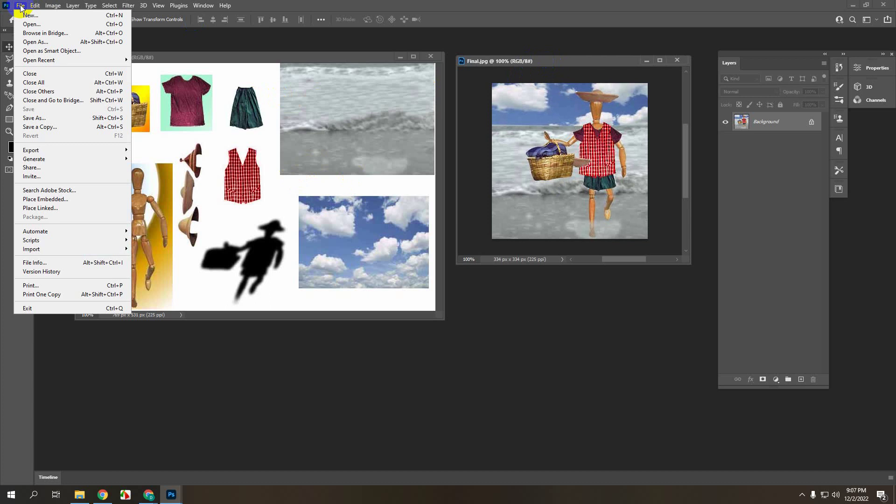
mouse_move(49, 7)
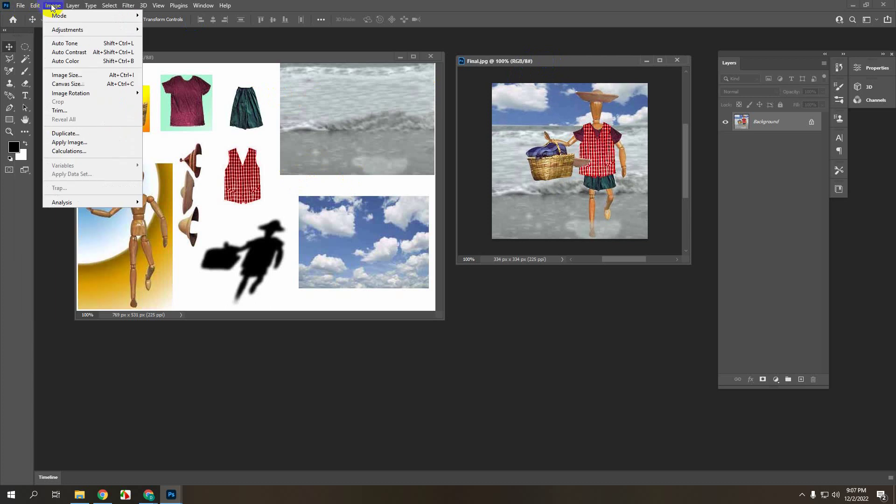
left_click(96, 75)
left_click_drag(426, 104, 362, 123)
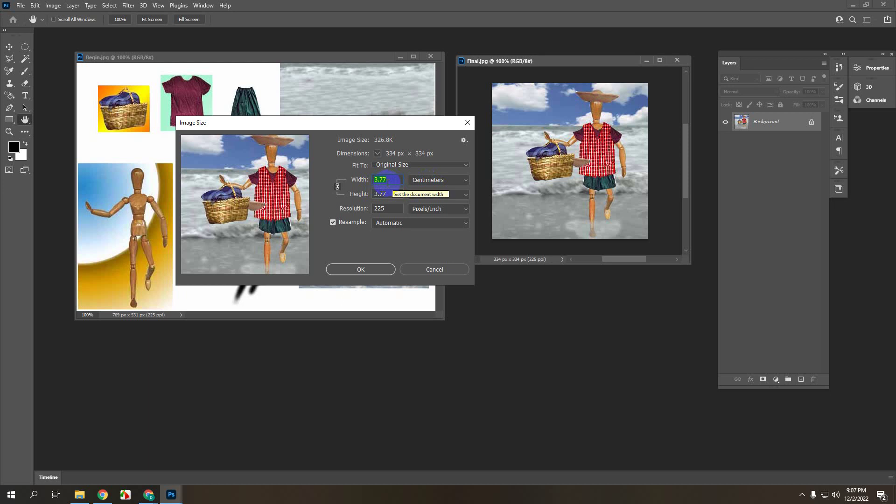
key("Tab")
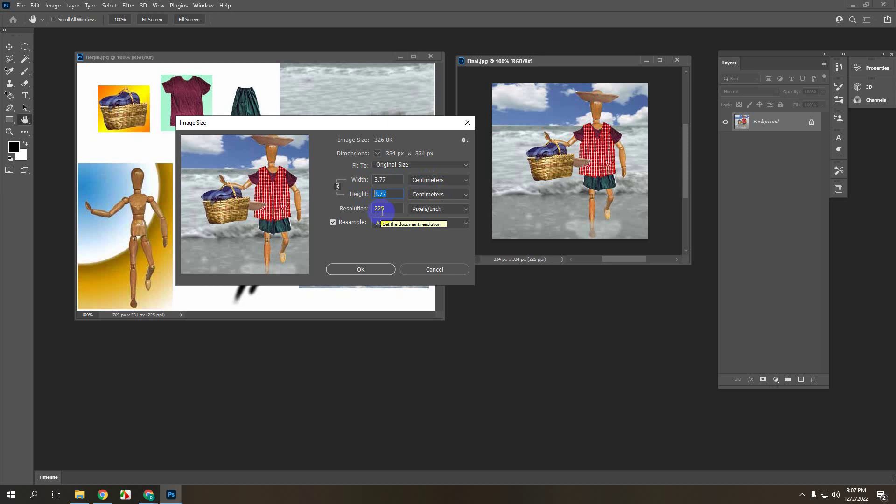
left_click(364, 209)
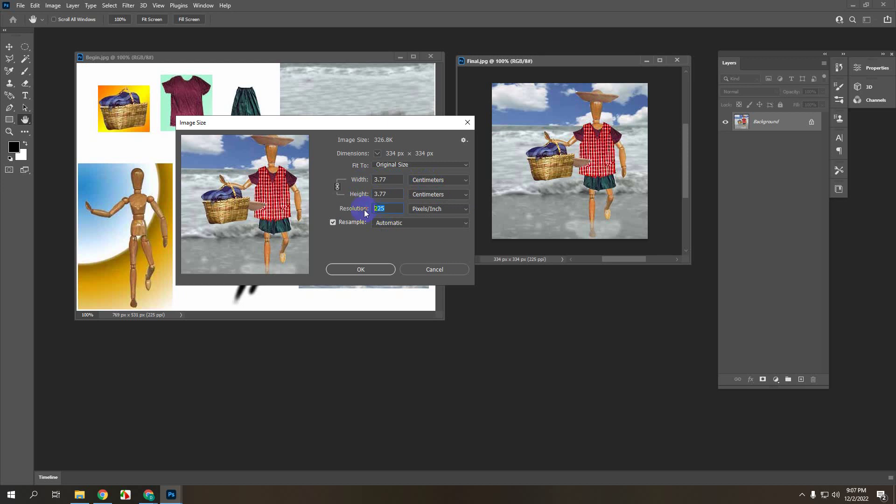
left_click(435, 269)
key("v")
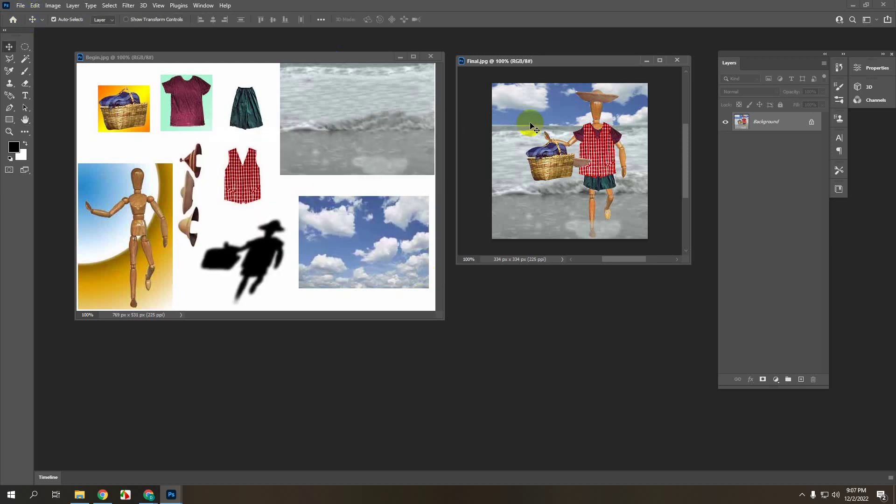
Start a new document and set its size to 4 cm wide by 4 cm high.
left_click(20, 6)
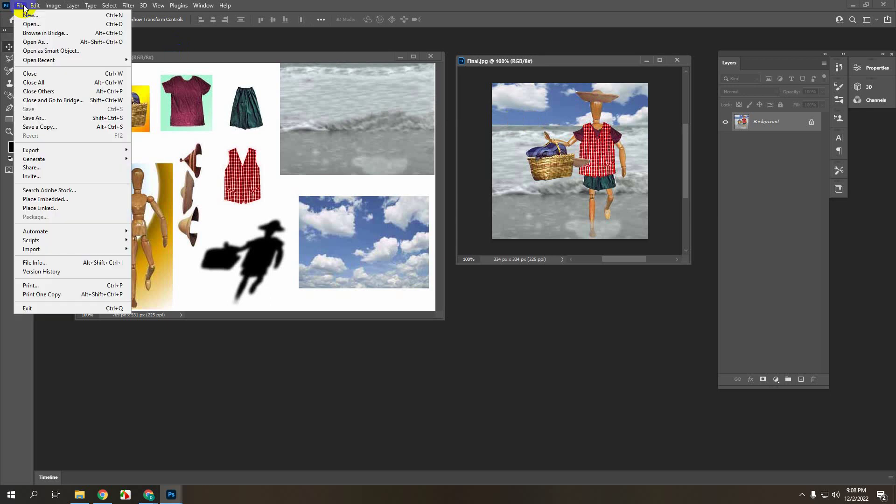
left_click(28, 17)
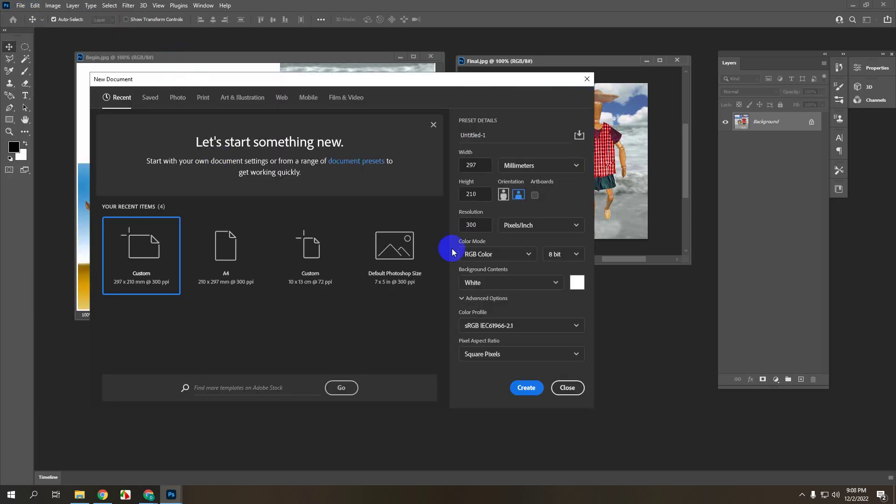
left_click(519, 167)
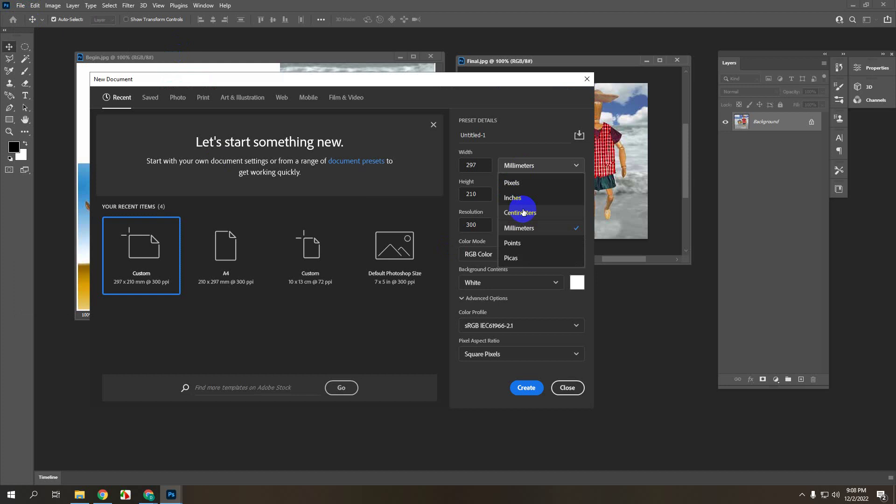
left_click(523, 207)
double_click(473, 165)
type("4")
double_click(477, 195)
type("4")
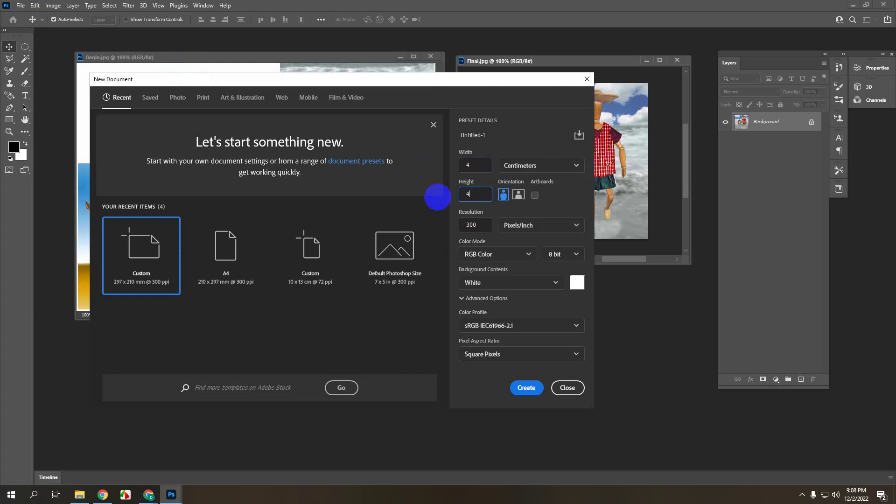
Set the new document's resolution to 225 pixels/inch and create it.
double_click(472, 223)
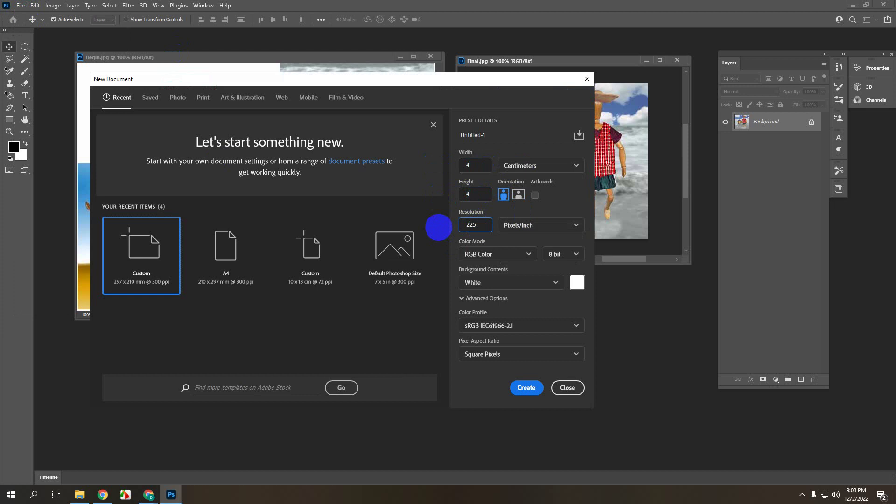
type("225")
left_click(525, 389)
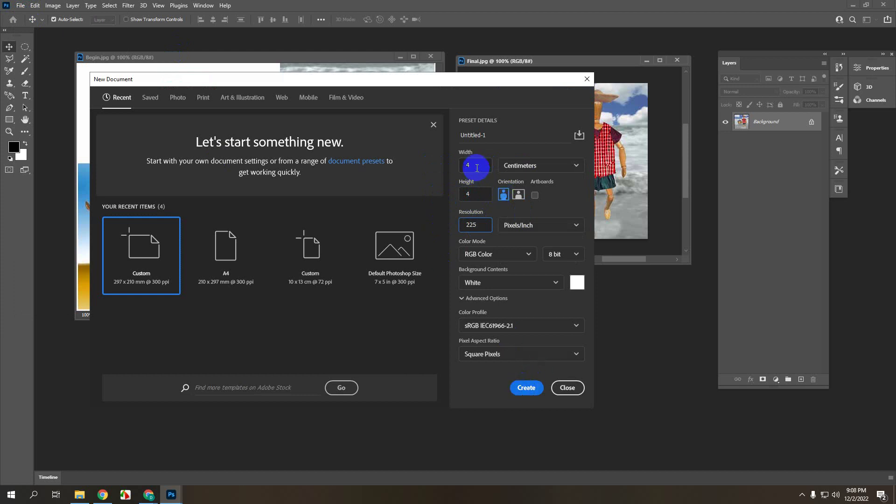
left_click(468, 82)
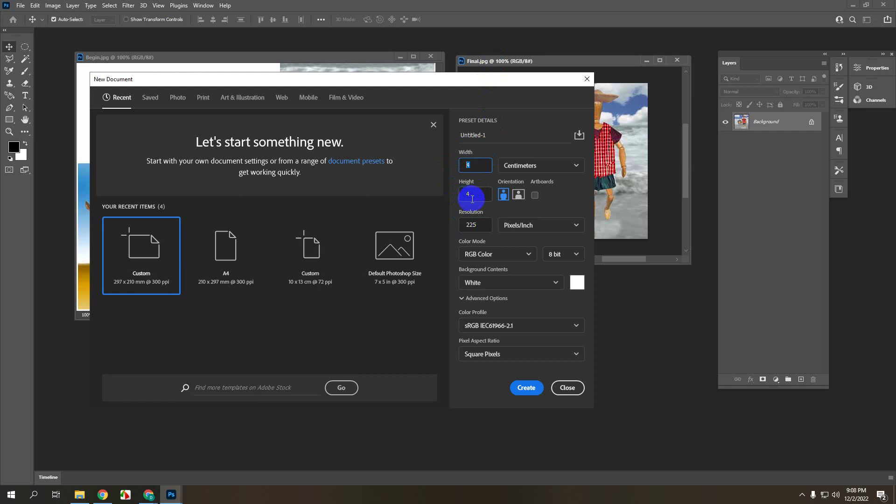
key("BackSpace")
key("BackSpace")
key("BackSpace")
left_click(457, 230)
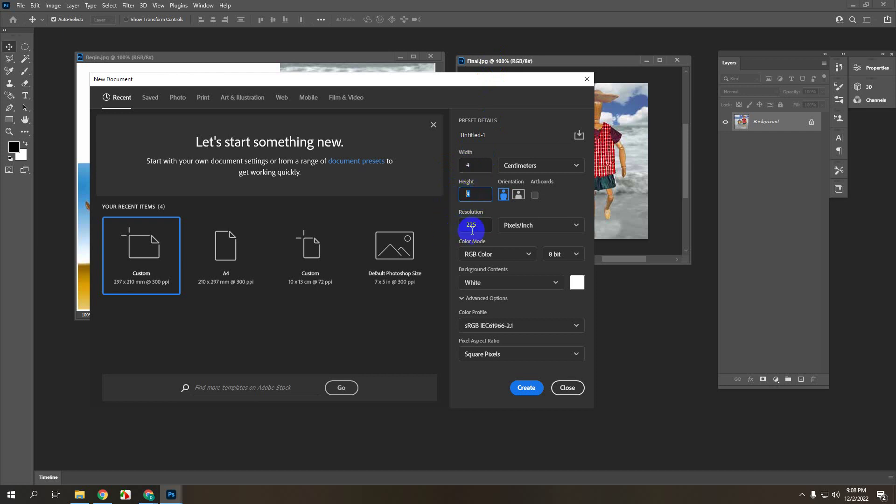
left_click(525, 389)
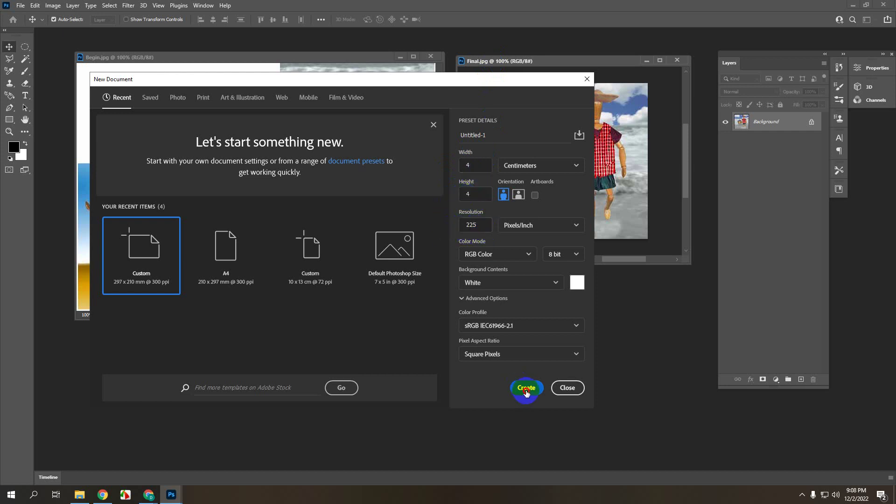
Move the Final.jpg window aside, then reposition and enlarge the blank document's window in the workspace.
left_click_drag(559, 76, 358, 163)
left_click(542, 58)
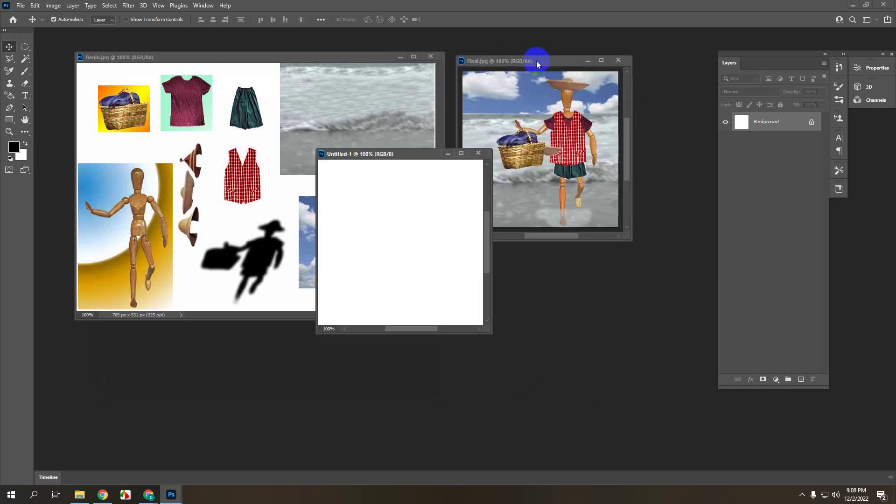
left_click_drag(415, 156, 279, 161)
left_click_drag(400, 330, 500, 406)
left_click_drag(553, 61, 637, 46)
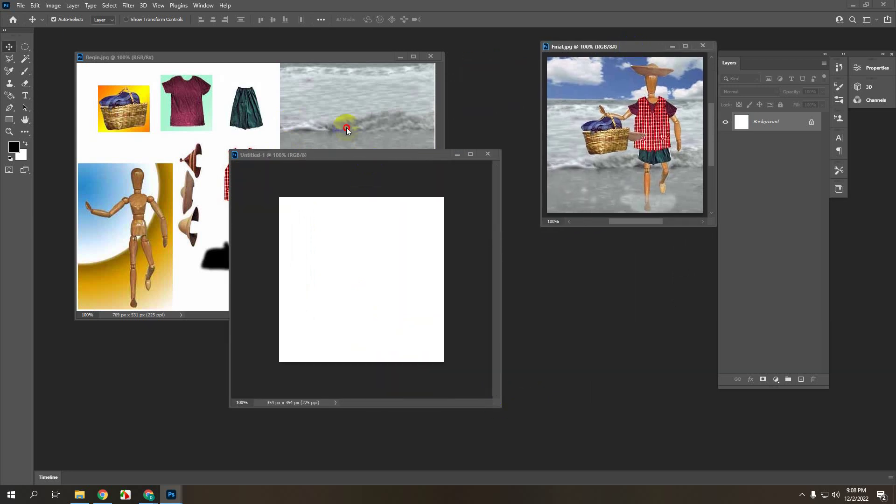
left_click_drag(382, 156, 344, 115)
left_click_drag(446, 341, 568, 410)
Zoom the blank canvas in to about 177% and enlarge its window further to fit around it.
scroll(405, 325, "up", 1)
scroll(404, 325, "up", 1)
mouse_move(566, 289)
left_mouse_down()
mouse_move(563, 260)
mouse_move(562, 282)
left_mouse_up()
scroll(433, 279, "up", 1)
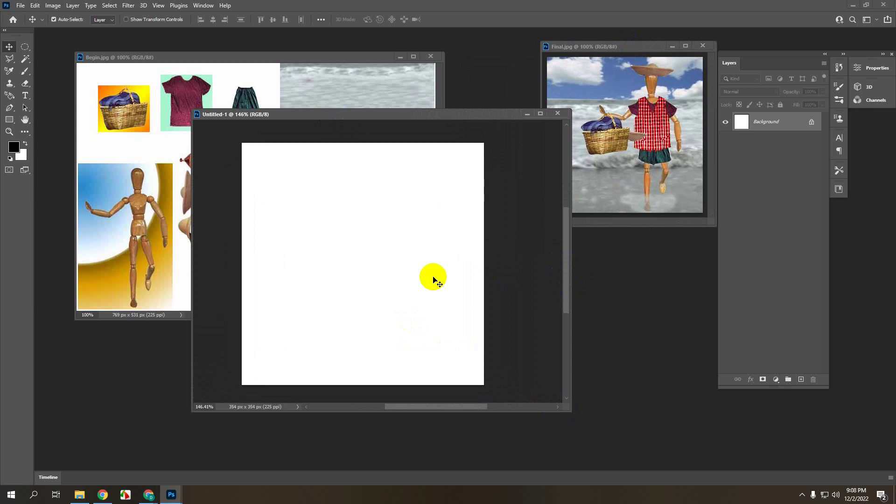
left_click_drag(371, 112, 365, 99)
scroll(377, 200, "up", 1)
left_click_drag(560, 262, 545, 259)
left_click_drag(444, 100, 444, 90)
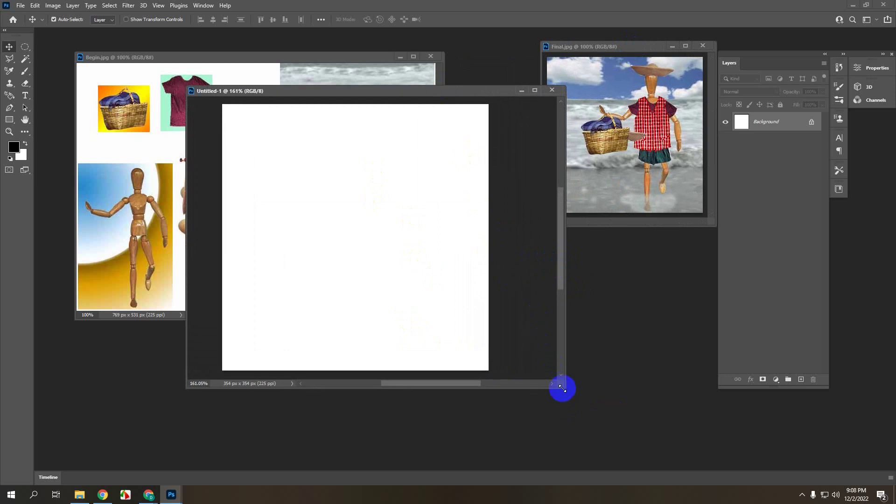
left_click_drag(562, 388, 659, 448)
scroll(486, 348, "up", 1)
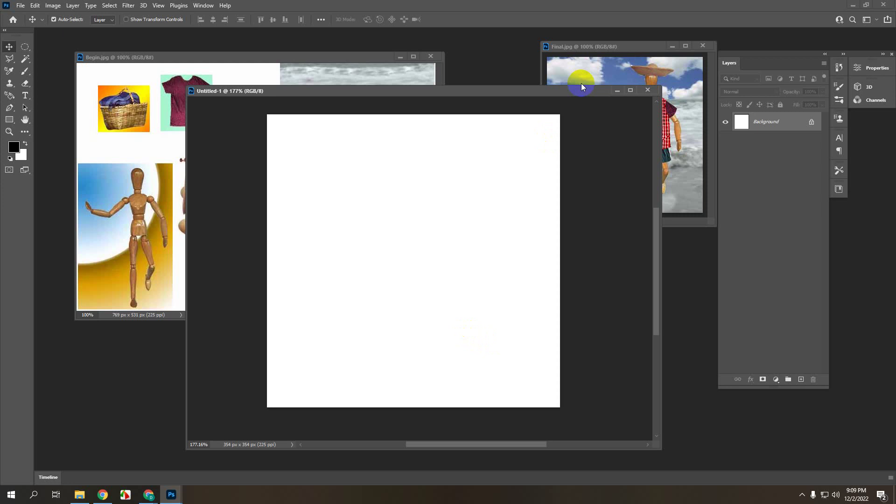
Bring the Begin.jpg and Final.jpg windows in front of the blank document and move them apart.
left_click_drag(596, 46, 566, 46)
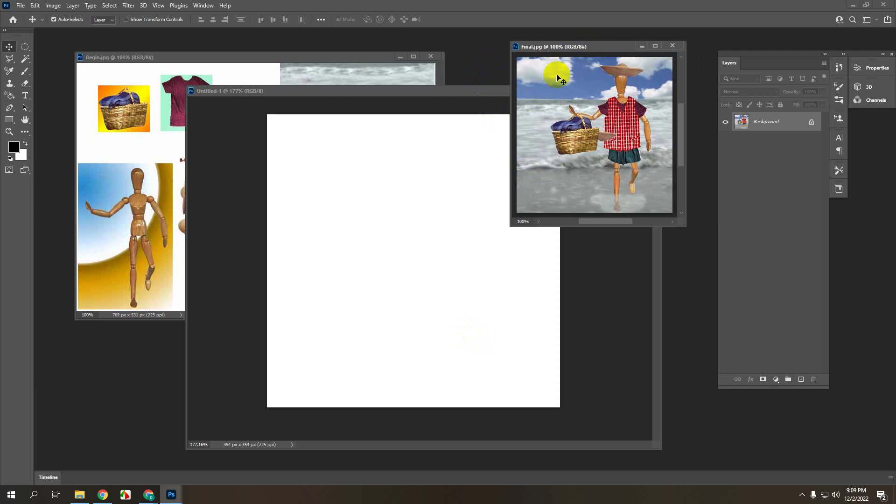
left_click(350, 78)
left_click(526, 78)
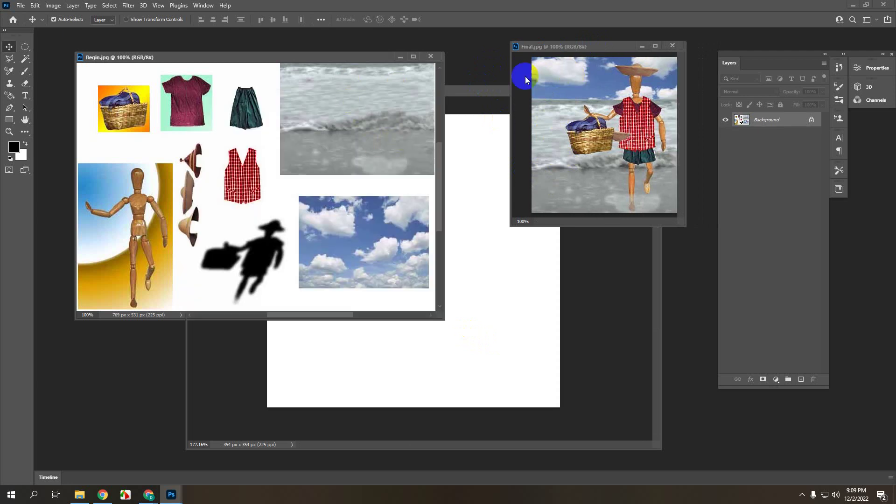
left_click_drag(558, 46, 596, 46)
left_click_drag(352, 58, 323, 43)
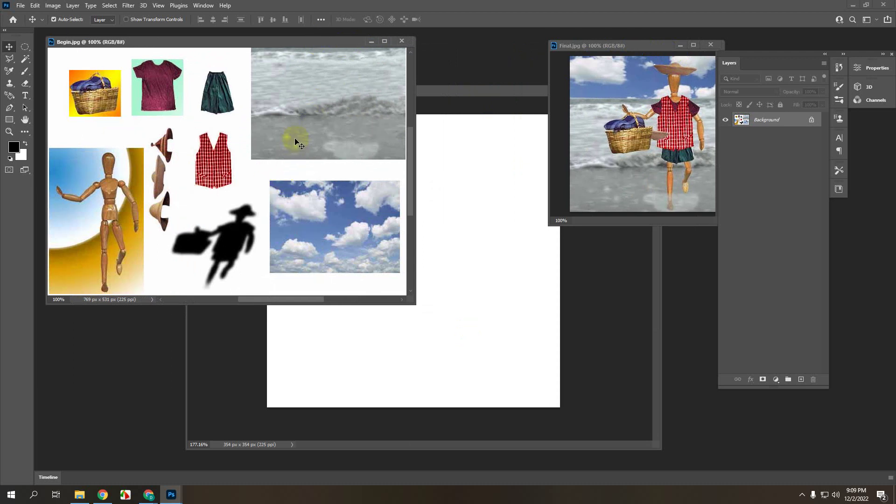
Select the whole sea picture in Begin.jpg with the Rectangular Marquee in New selection mode and copy it.
left_click_drag(25, 47, 54, 48)
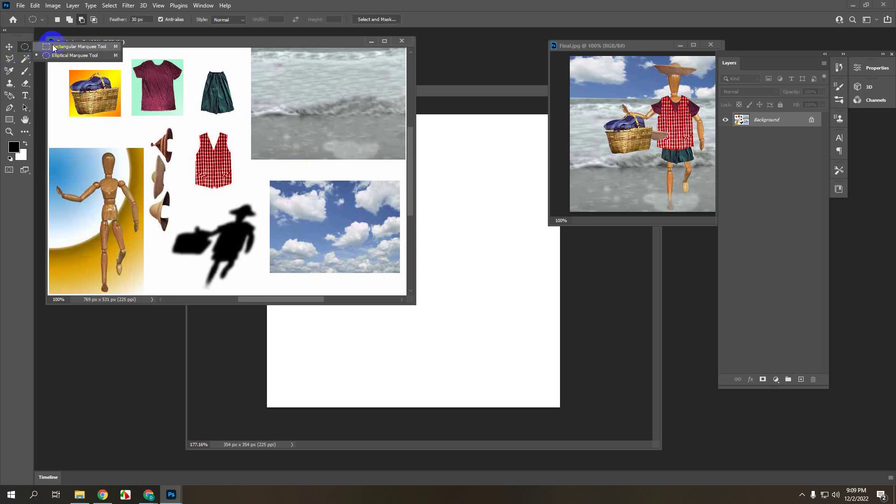
left_click(54, 48)
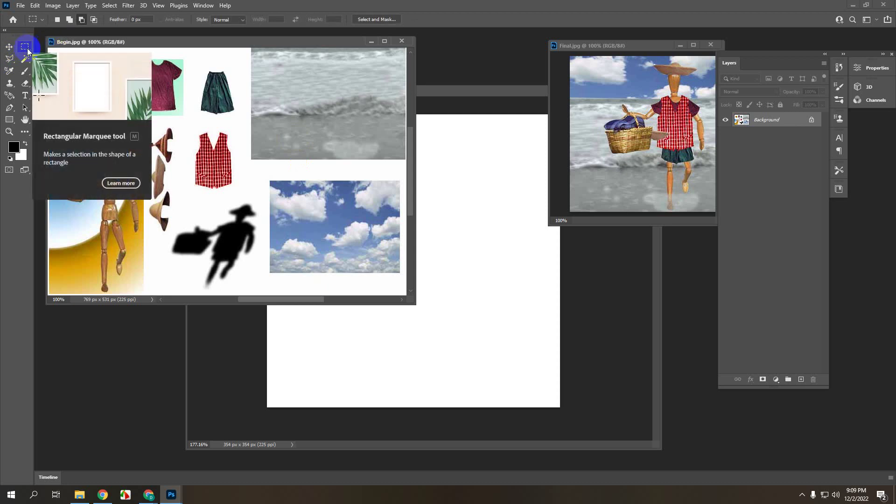
left_click(58, 21)
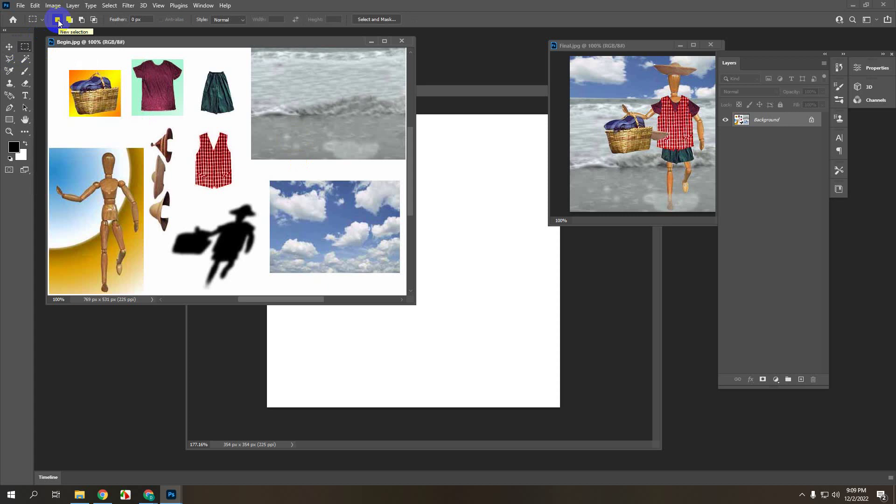
scroll(280, 113, "down", 2)
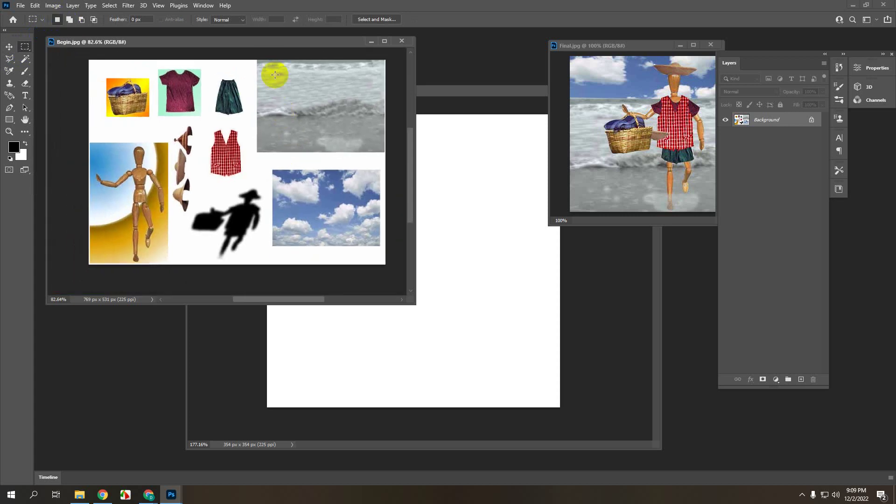
left_click_drag(257, 59, 385, 152)
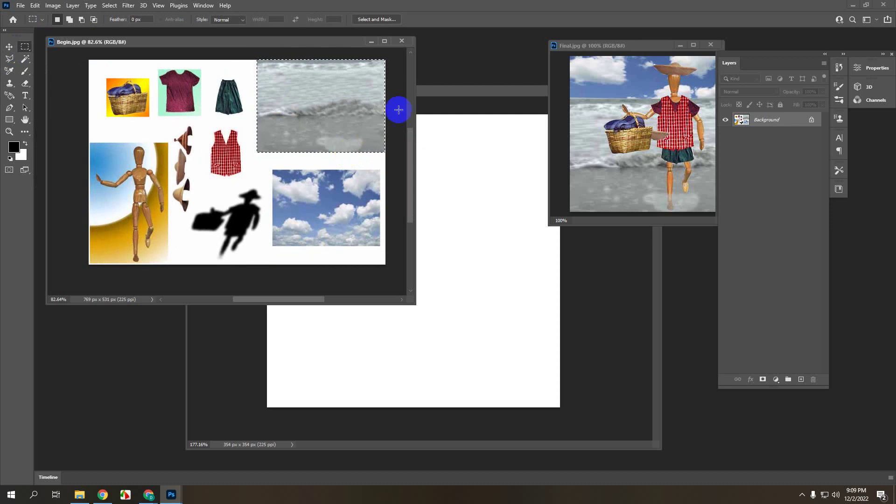
Paste the sea picture into the blank document and move it into the bottom-left corner of the canvas.
left_click(433, 91)
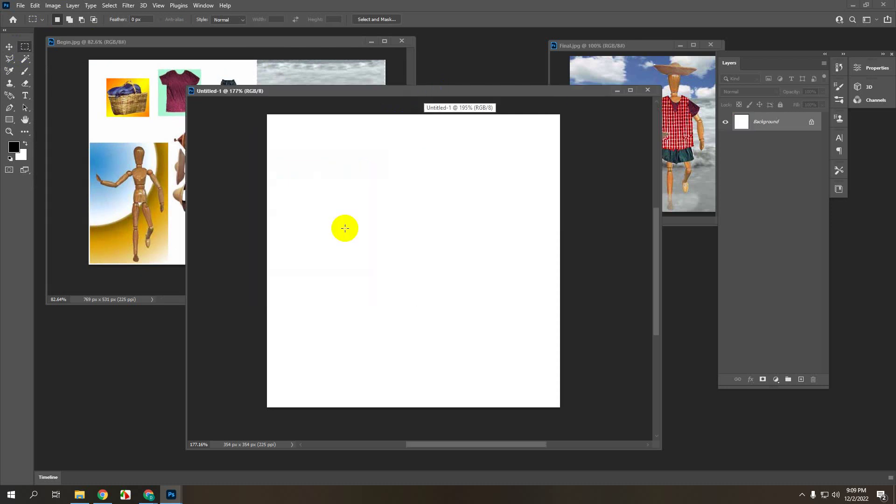
key("ctrl+v")
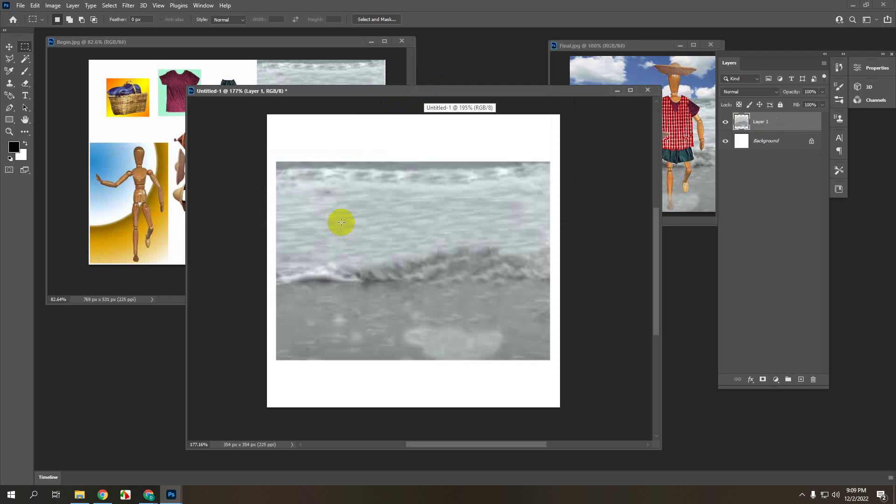
left_click(12, 48)
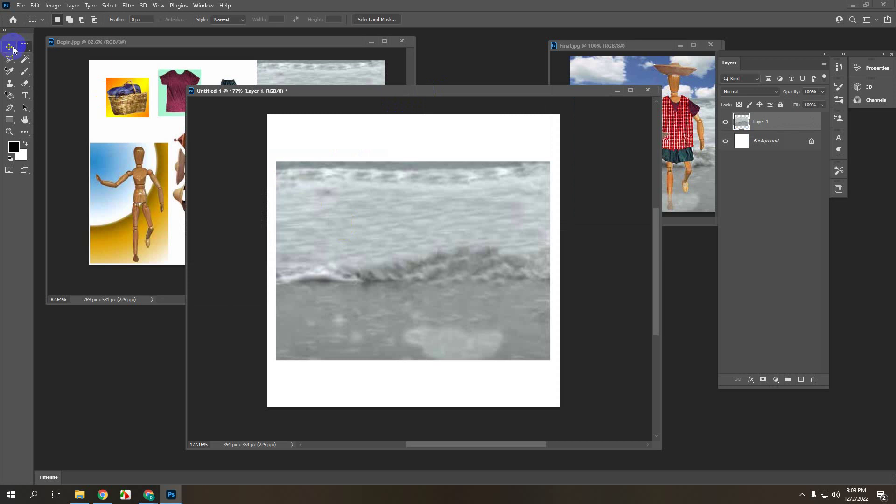
left_click_drag(334, 275, 344, 315)
scroll(344, 336, "down", 1)
left_click_drag(397, 98, 305, 89)
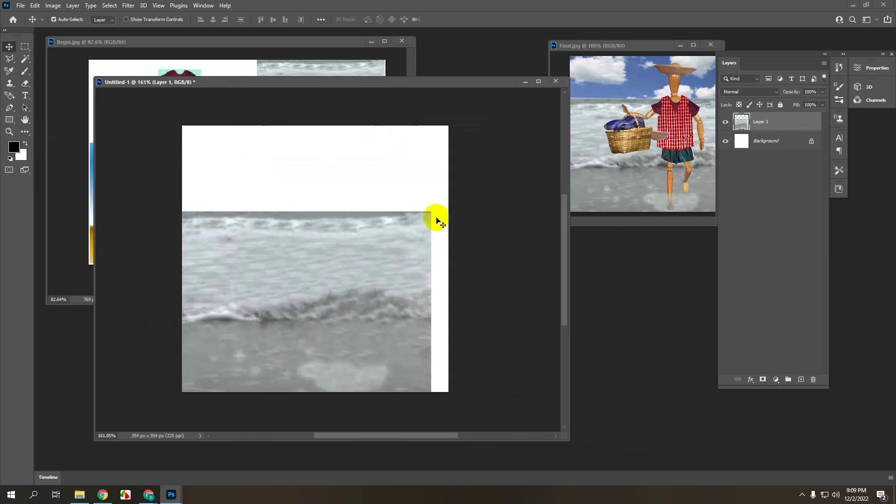
key("ctrl")
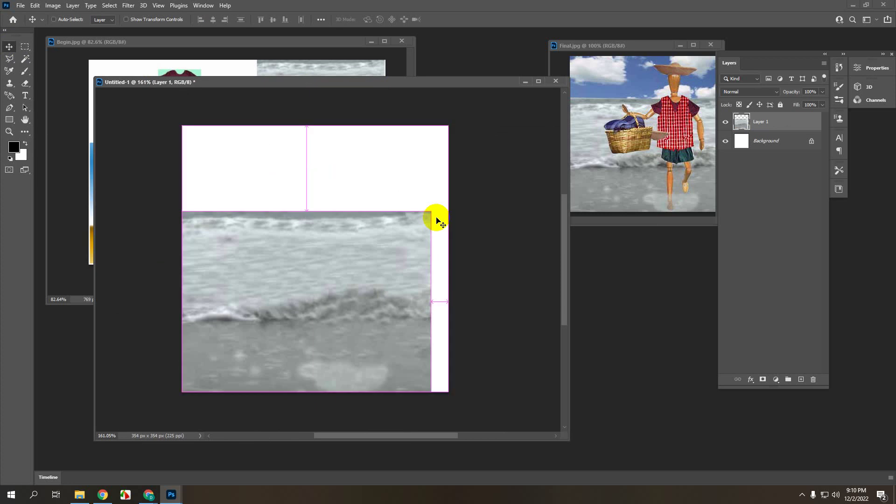
Scale the sea picture up proportionally from its bottom-left corner until it spans the full canvas width.
key("ctrl+t")
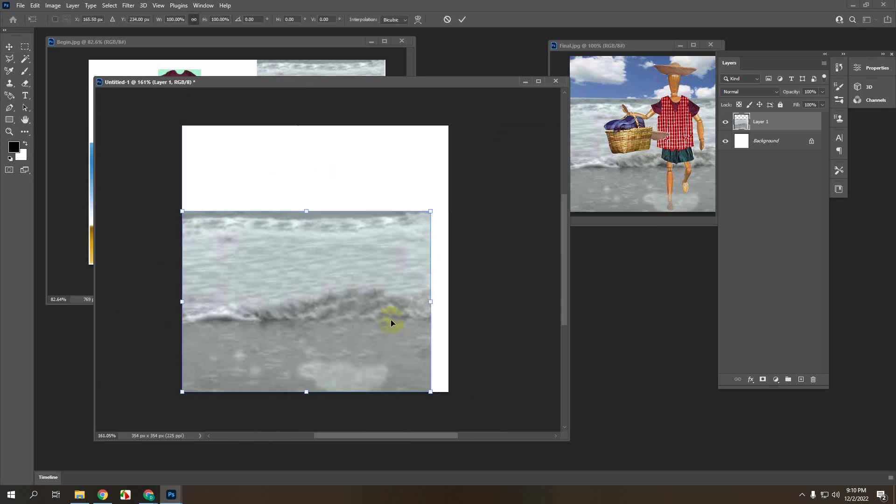
left_click_drag(431, 211, 444, 183)
key("Return")
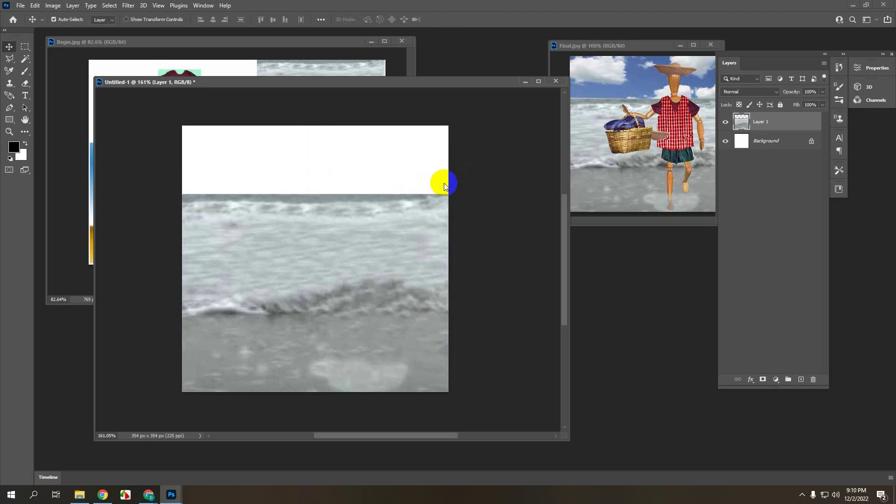
Zoom the composite out to about 133%, then move and shrink its window to uncover the pieces in Begin.jpg.
key("ctrl+minus")
left_click_drag(278, 81, 321, 105)
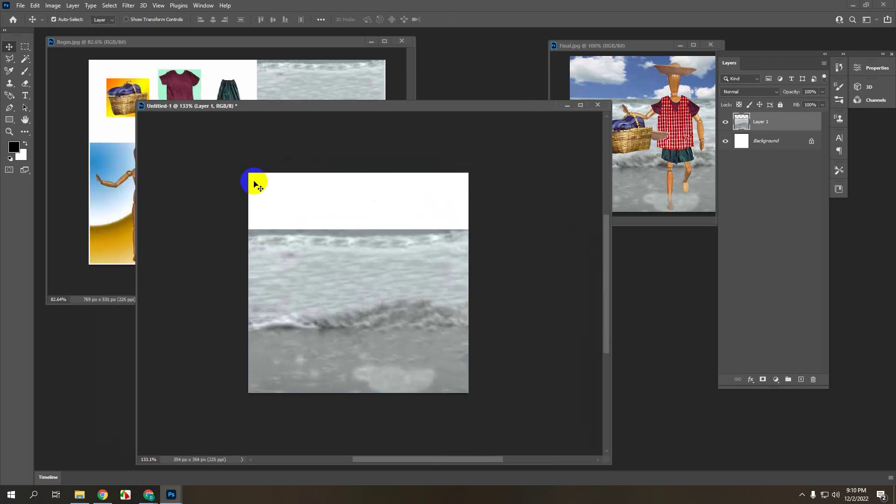
left_click_drag(139, 101, 254, 186)
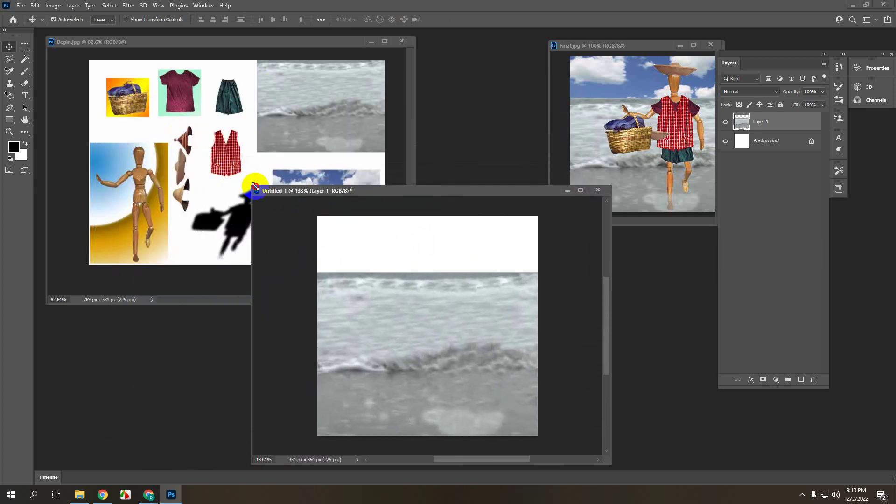
Clear the sea selection in Begin.jpg, select the whole sky picture with the Rectangular Marquee and copy it into the composite.
left_click(300, 136)
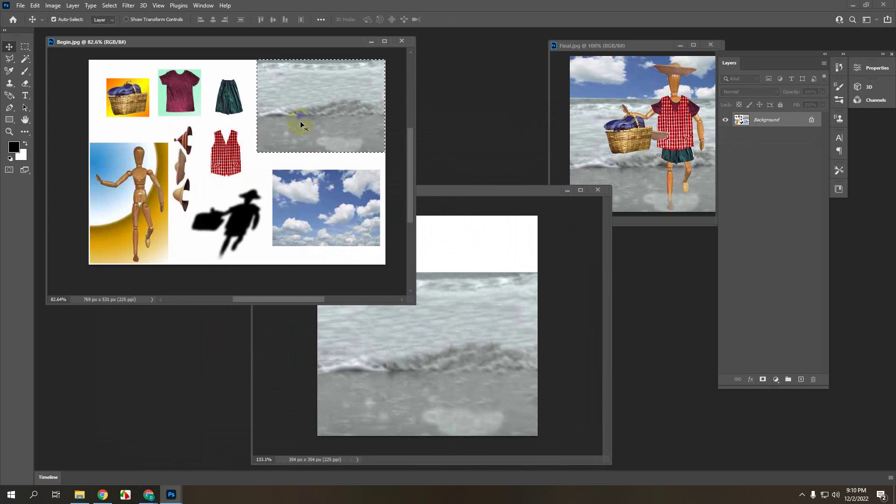
key("ctrl+d")
key("ctrl+plus")
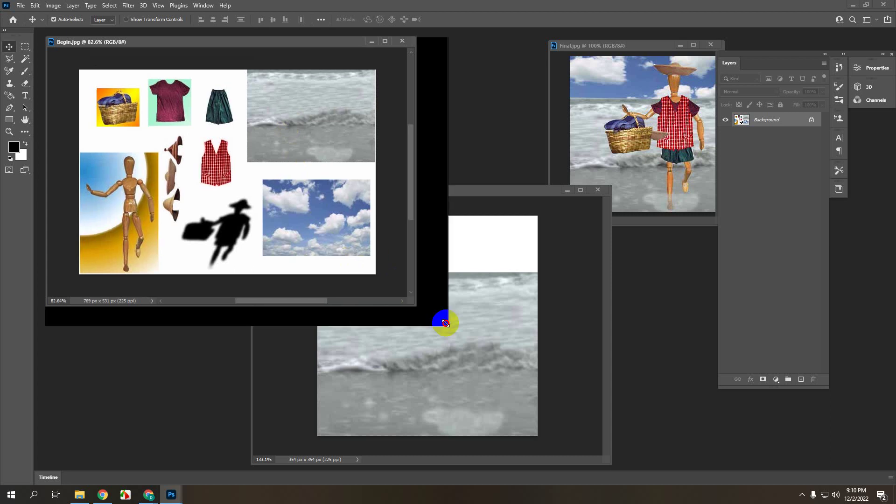
scroll(381, 289, "up", 3)
left_click(26, 47)
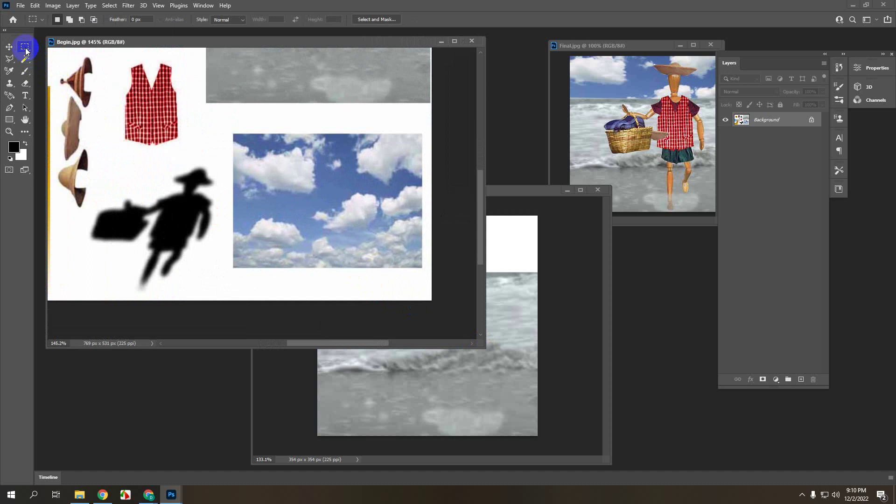
left_click_drag(233, 133, 286, 228)
left_click_drag(233, 134, 431, 298)
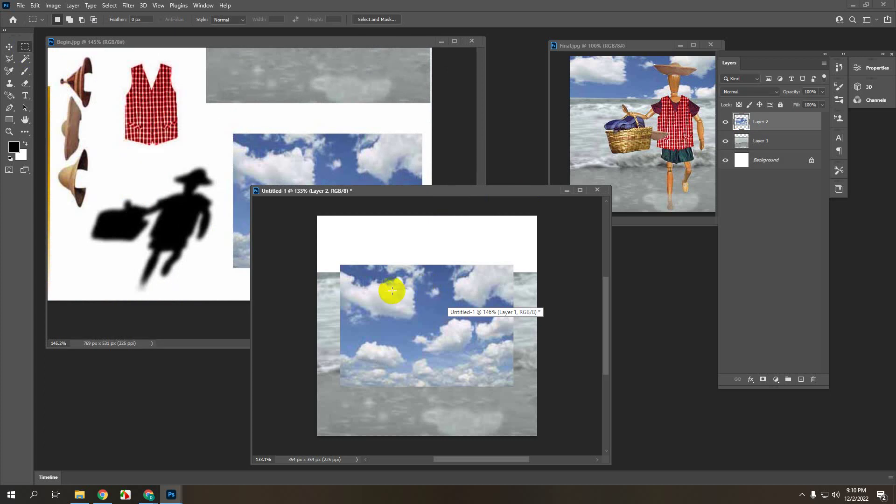
Move the pasted sky picture up to the top of the canvas and against its left edge.
left_click(10, 47)
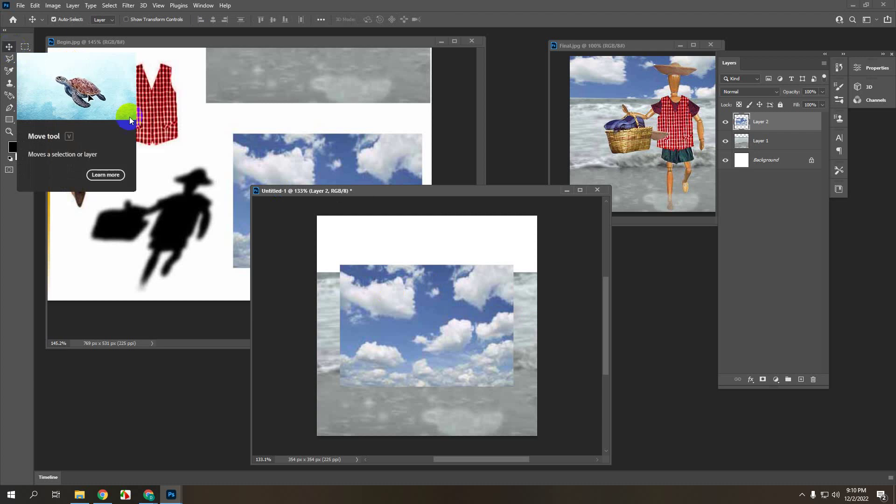
left_click_drag(414, 337, 414, 305)
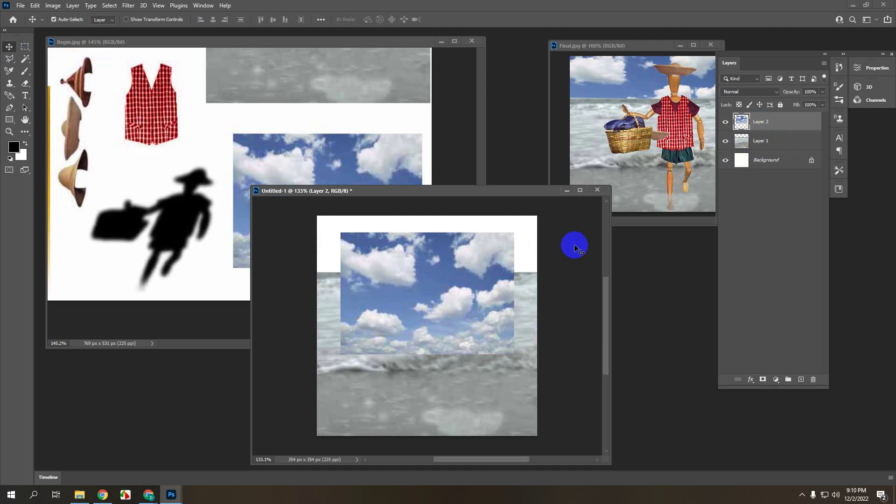
left_click(445, 301)
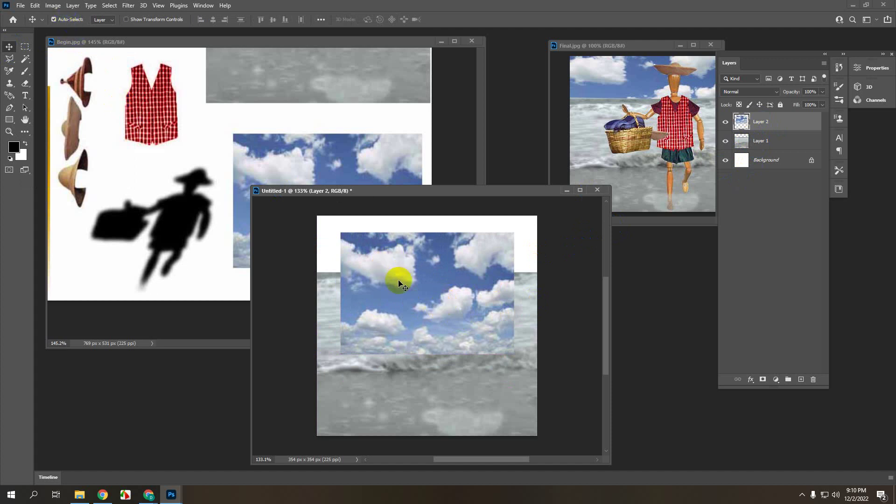
left_click_drag(444, 306, 439, 290)
left_click(473, 382)
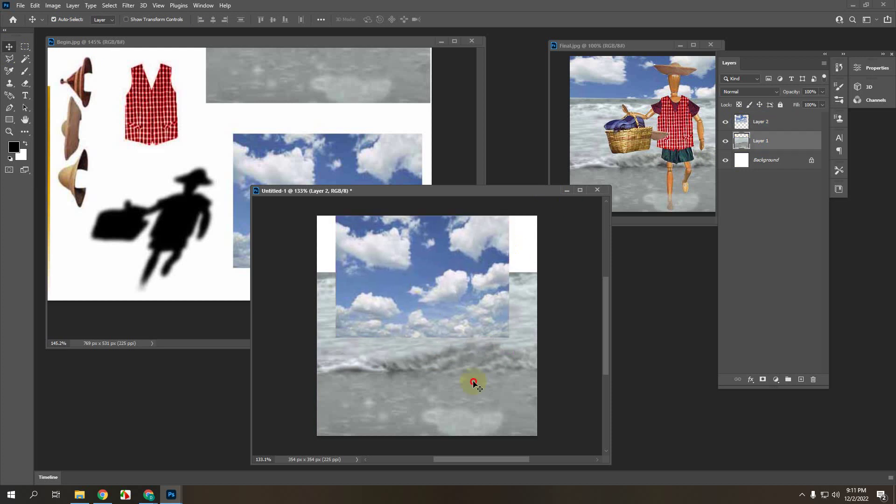
left_click(456, 285)
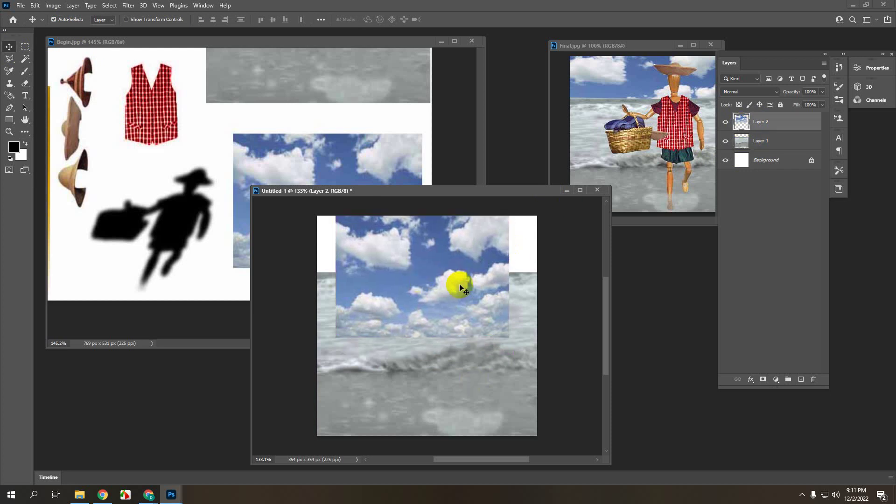
left_click_drag(448, 274, 400, 286)
Place the sky layer beneath the sea layer and nudge the sky slightly down.
left_click(762, 122)
left_click_drag(762, 122, 766, 150)
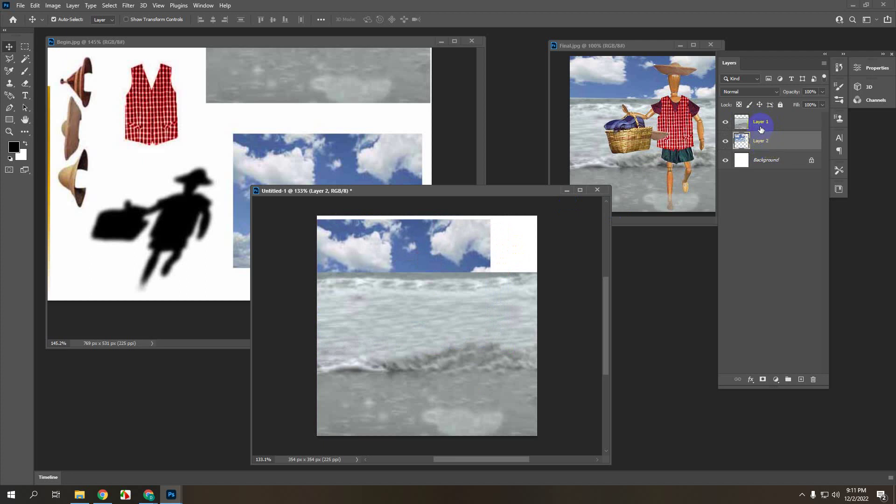
mouse_move(392, 248)
left_mouse_down()
mouse_move(406, 246)
mouse_move(393, 250)
left_mouse_up()
Scale the sky picture proportionally to about 129.75% and position it to fill the whole area above the sea.
key("ctrl+t")
left_click_drag(492, 272, 483, 227)
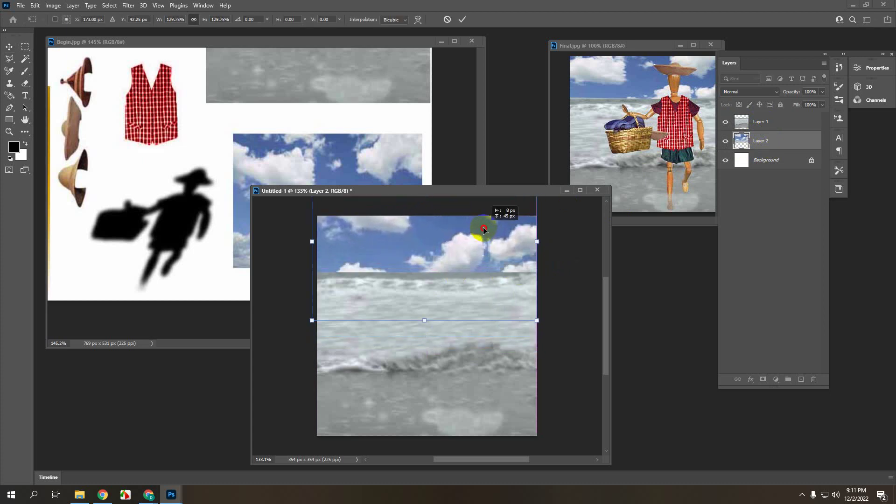
key("Return")
Zoom the composite out to about 121% and move its window clear of the Final.jpg picture.
scroll(463, 280, "down", 2)
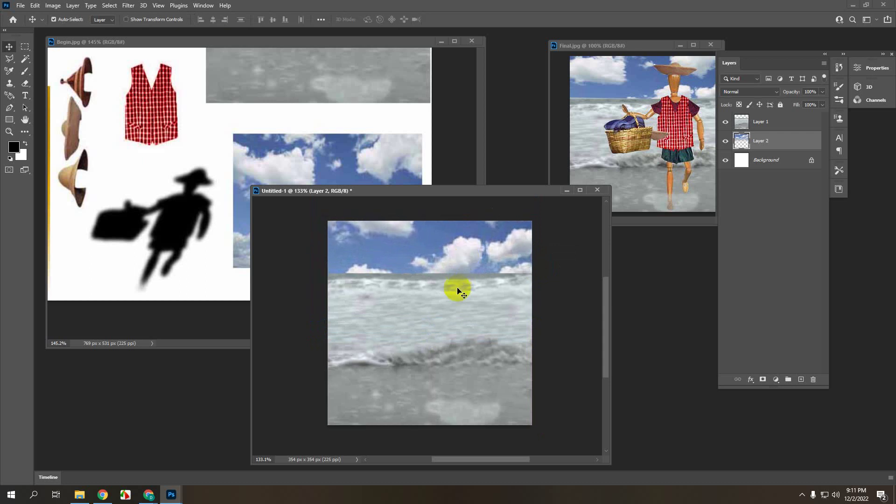
left_click_drag(443, 192, 388, 146)
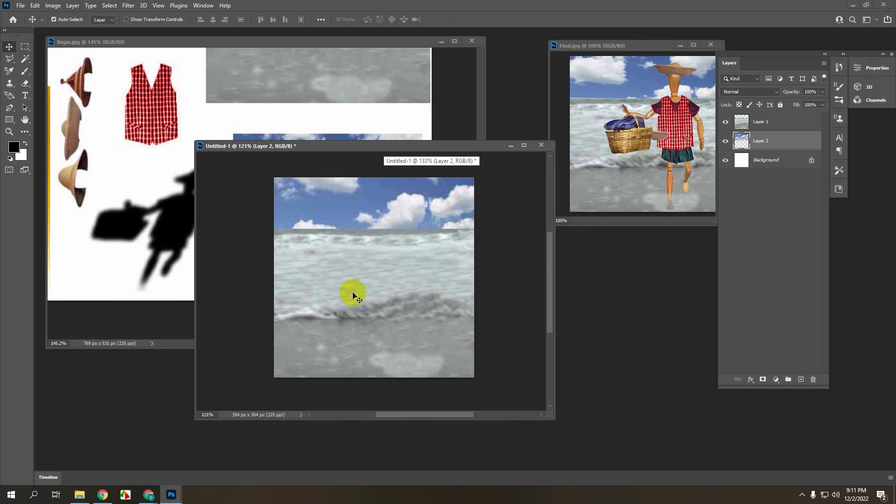
scroll(373, 307, "up", 1)
scroll(372, 302, "up", 1)
scroll(424, 307, "down", 1)
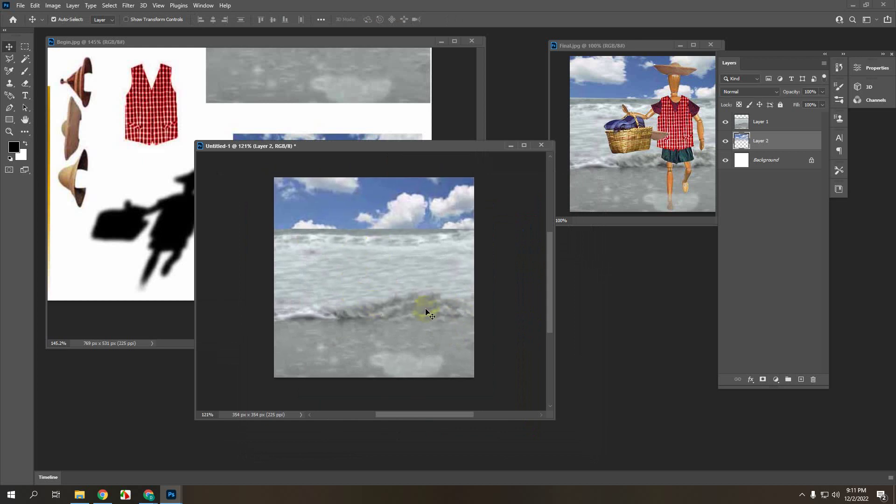